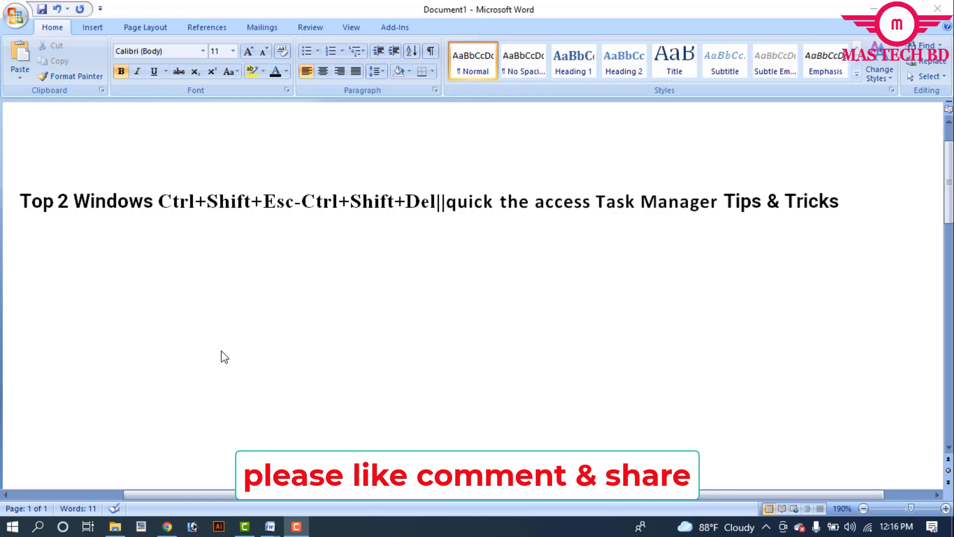
# Step: Open Task Manager with Ctrl+Shift+Esc and show the Performance page's CPU statistics
pyautogui.hotkey('ctrl', 'shift', 'Escape')
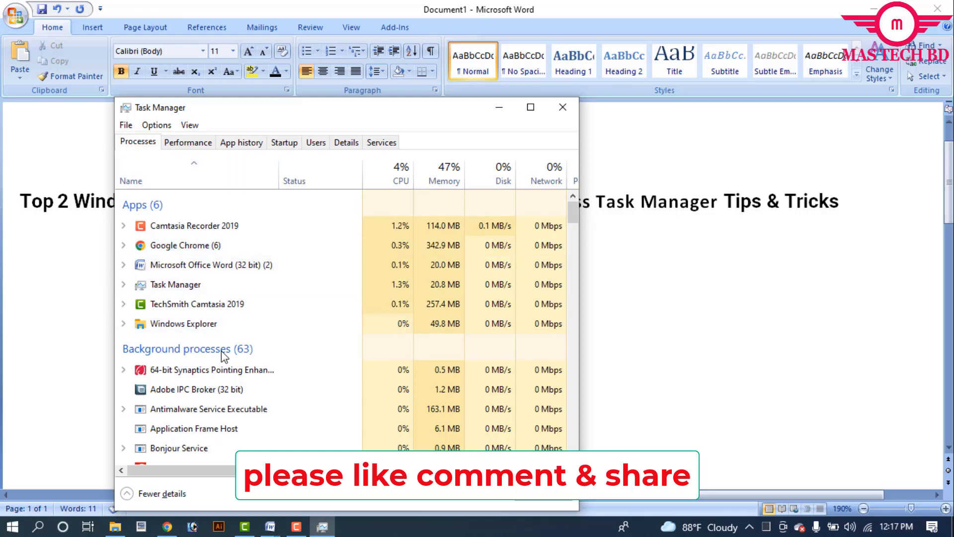
pyautogui.press('Tab')
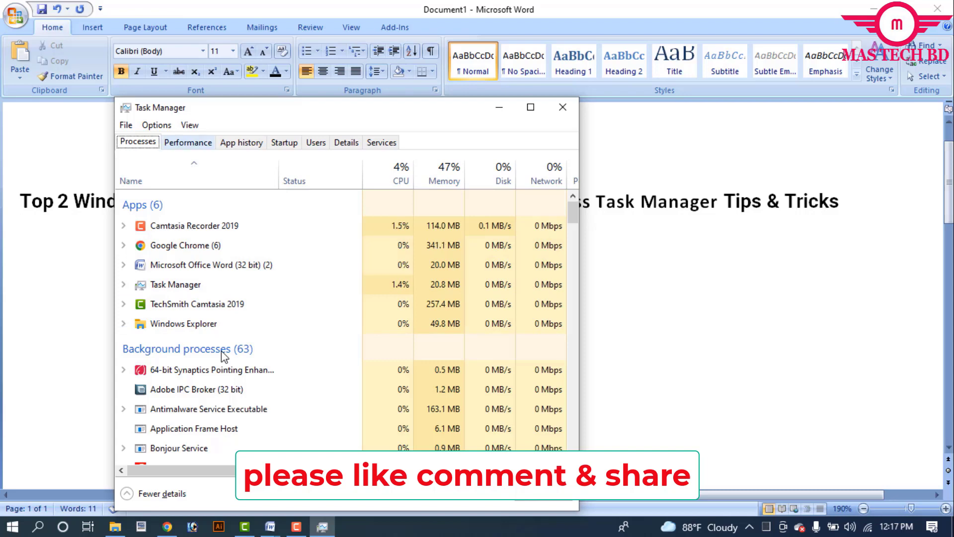
pyautogui.press('Right')
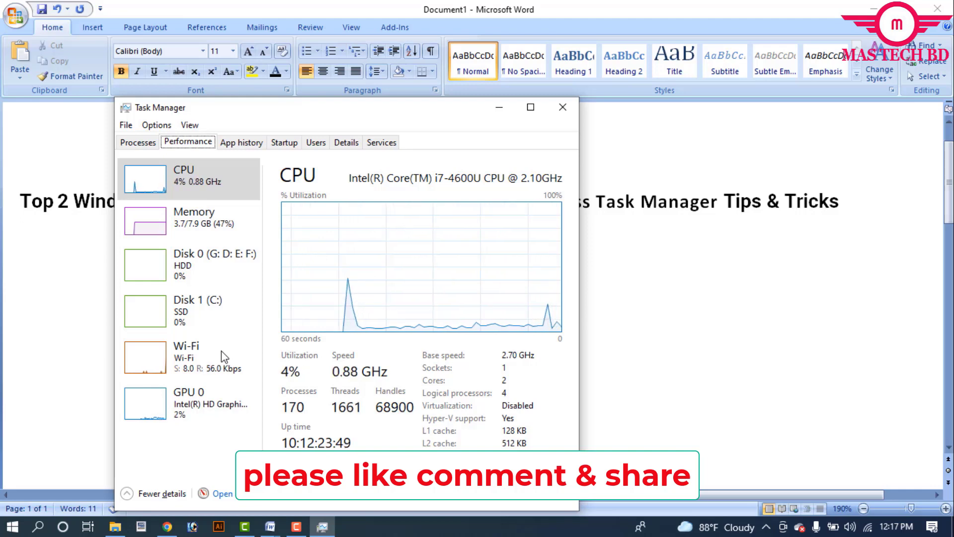
# Step: Browse the App history usage list from Camera onward, then move to the Startup page
pyautogui.press('Right')
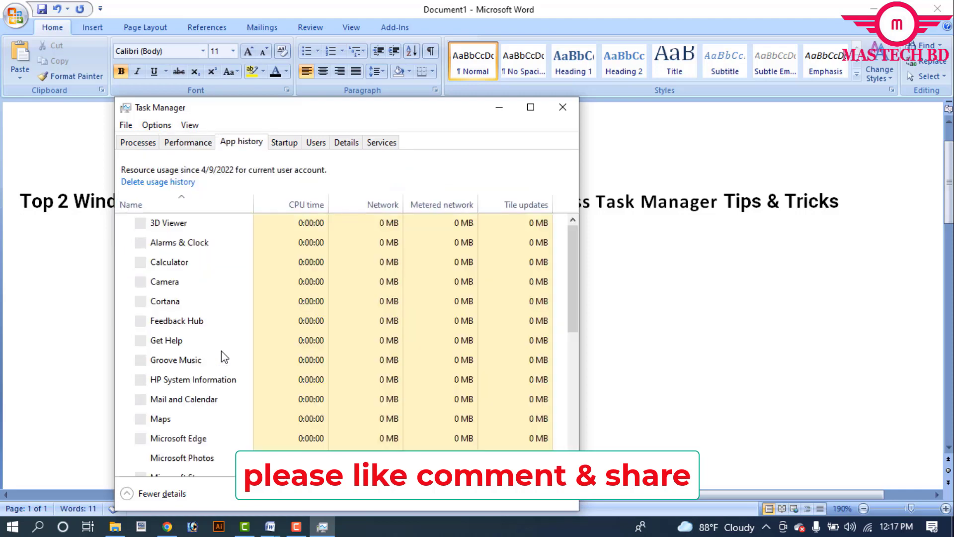
pyautogui.press('Tab')
pyautogui.press('Down')
pyautogui.press('Down')
pyautogui.press('Down')
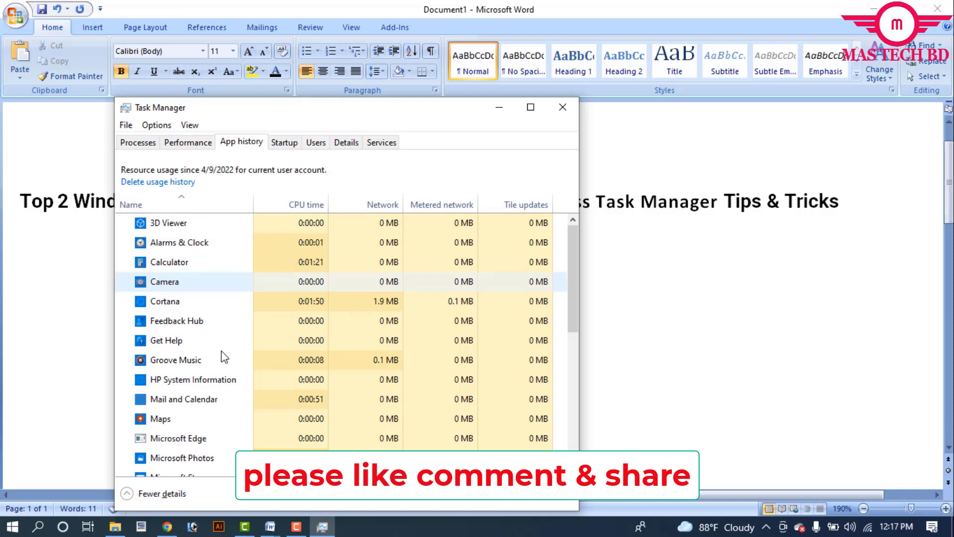
pyautogui.press('Down')
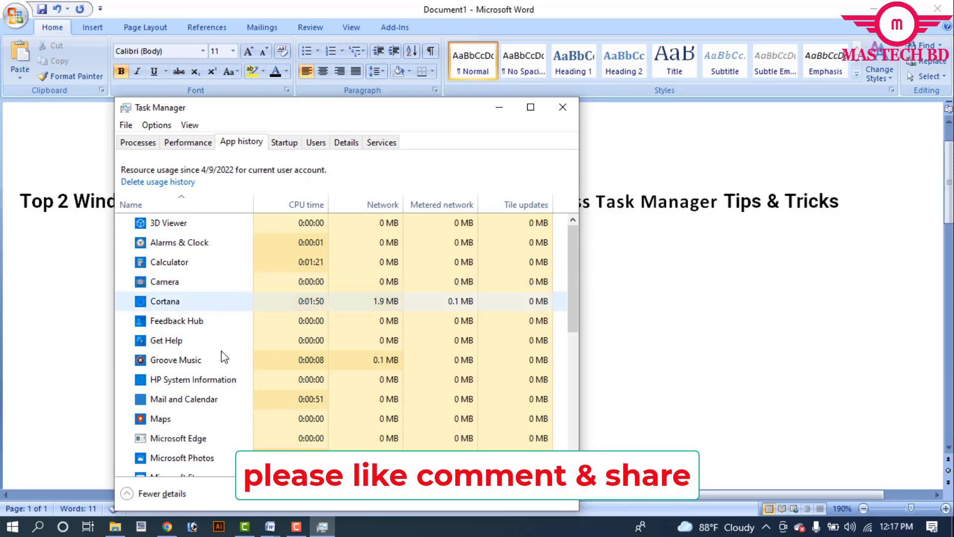
pyautogui.scroll(-5, 224, 357)
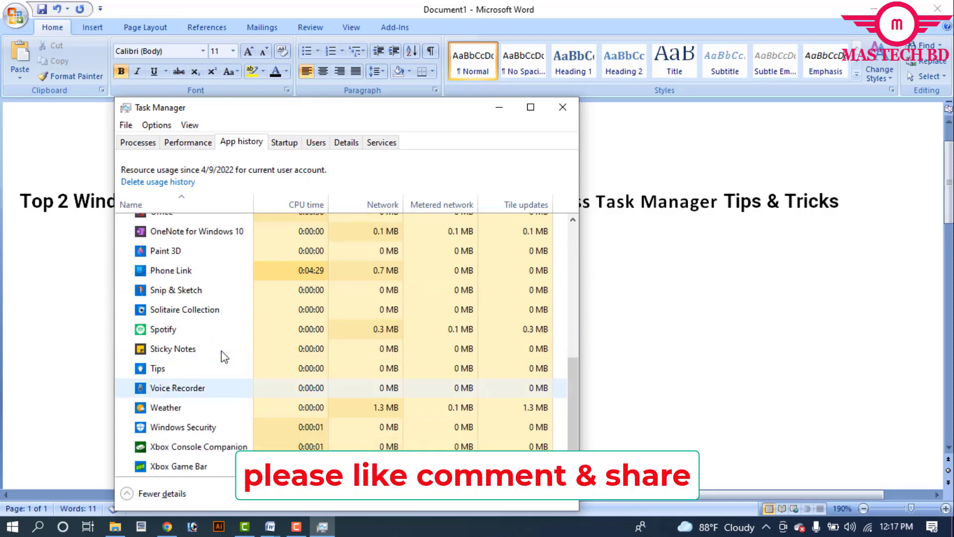
pyautogui.scroll(3, 224, 357)
pyautogui.scroll(2, 225, 357)
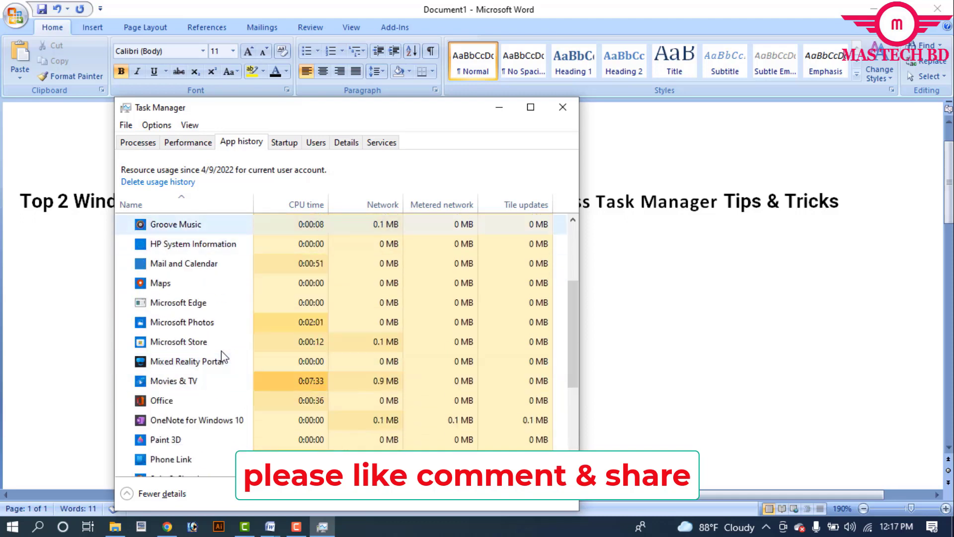
pyautogui.hotkey('ctrl', 'Tab')
# Step: Step through startup apps like OneDrive, Spotify and CCXProcess, then select the user on Users
pyautogui.press('Down')
pyautogui.press('Down')
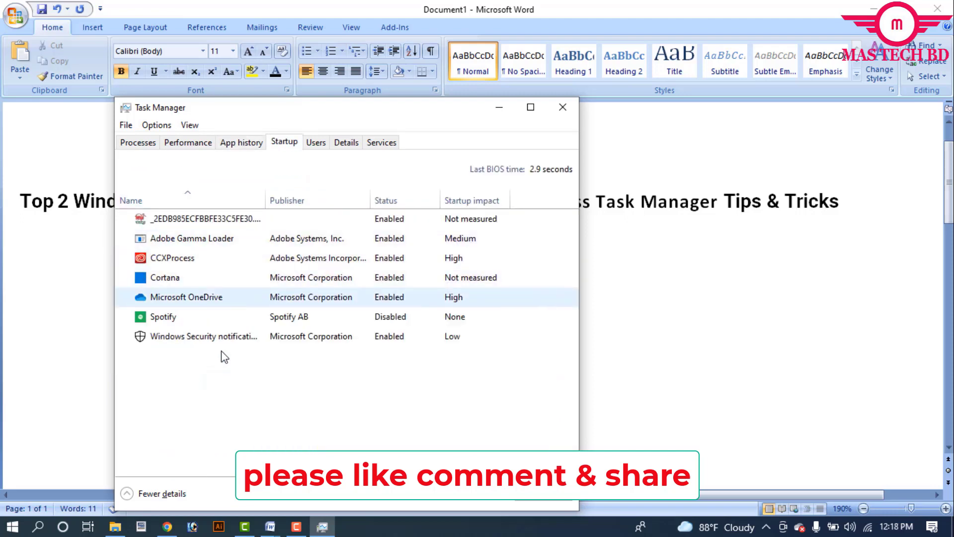
pyautogui.press('Down')
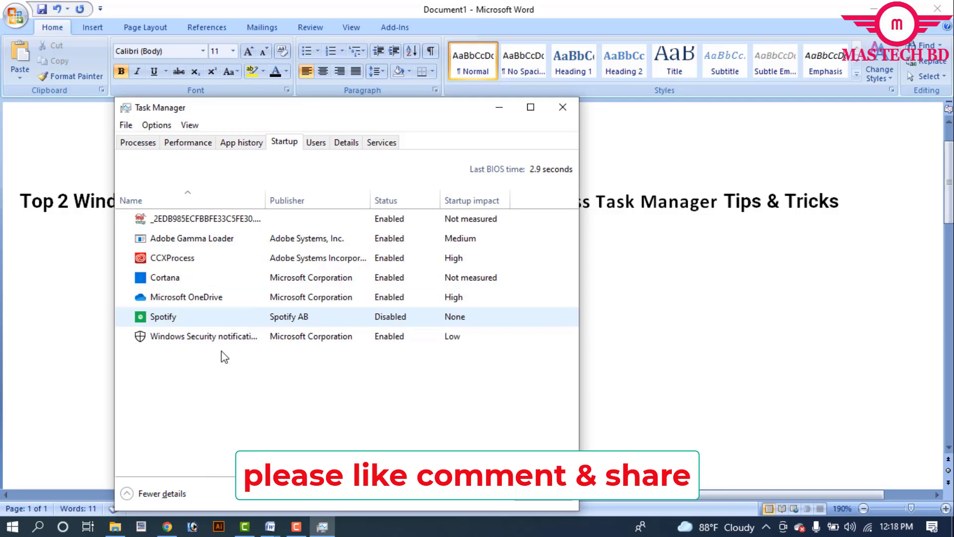
pyautogui.press('Up')
pyautogui.press('Up')
pyautogui.press('Up')
pyautogui.press('Down')
pyautogui.press('Up')
pyautogui.press('Up')
pyautogui.press('Down')
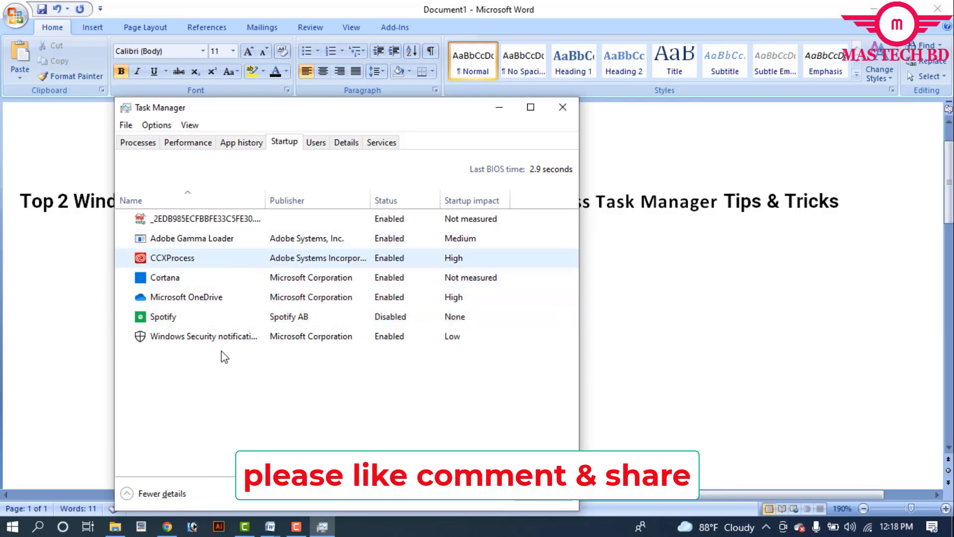
pyautogui.hotkey('ctrl', 'Tab')
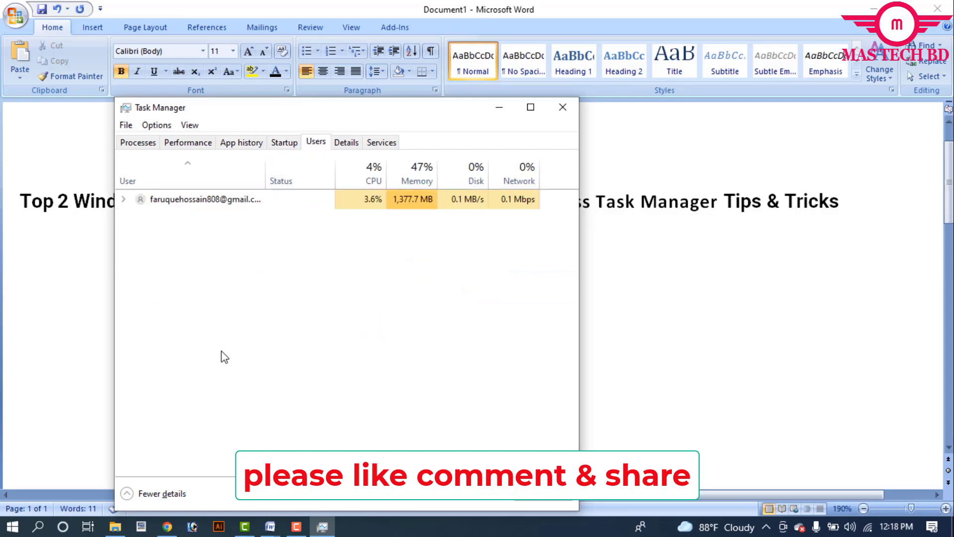
pyautogui.press('Down')
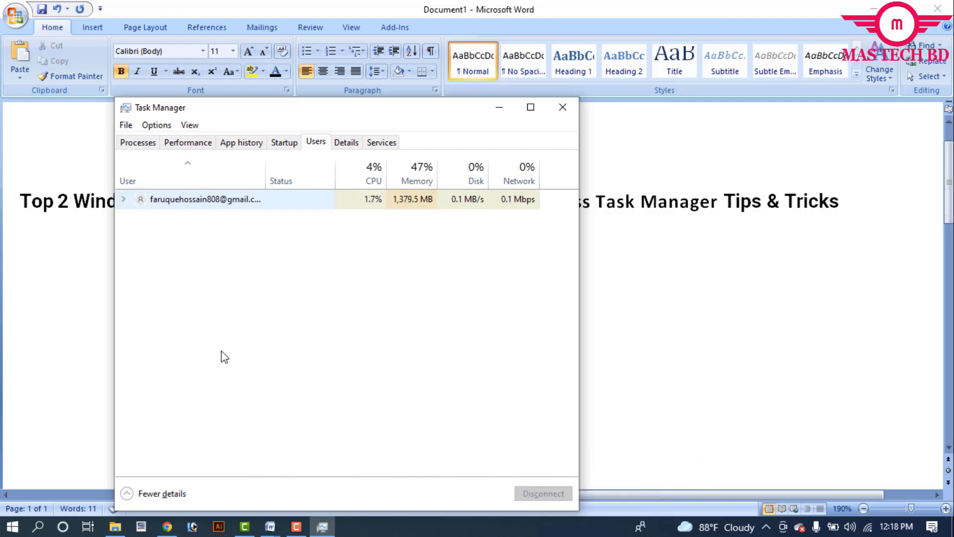
# Step: Step through the Details process list from chrome.exe down to RuntimeBroker.exe 12676
pyautogui.hotkey('ctrl', 'Tab')
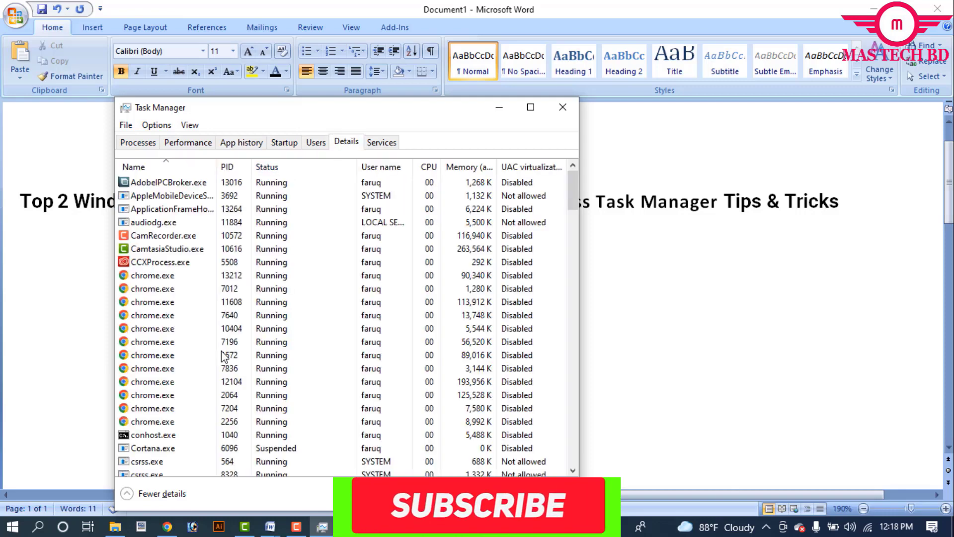
pyautogui.press('Down')
pyautogui.press('Down')
pyautogui.press('Down')
pyautogui.press('Down')
pyautogui.press('Down')
pyautogui.press('Down')
pyautogui.press('Down')
pyautogui.press('Down')
pyautogui.press('Down')
pyautogui.press('Down')
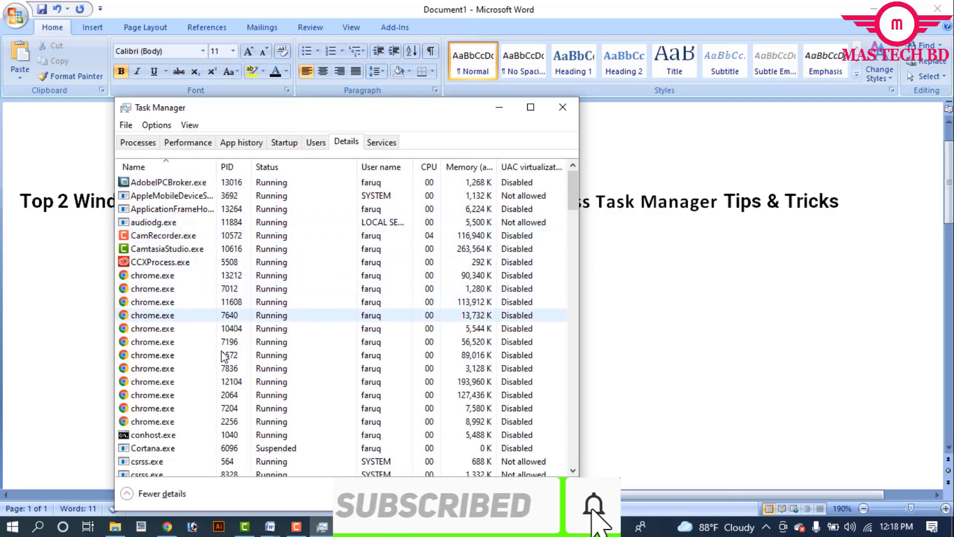
pyautogui.press('Down')
pyautogui.press('Down')
pyautogui.press('Down')
pyautogui.press('Down')
pyautogui.press('Down')
pyautogui.press('Down')
pyautogui.press('Down')
pyautogui.press('Down')
pyautogui.press('Down')
pyautogui.press('Down')
pyautogui.press('Down')
pyautogui.press('Down')
pyautogui.press('Down')
pyautogui.press('Down')
pyautogui.press('Down')
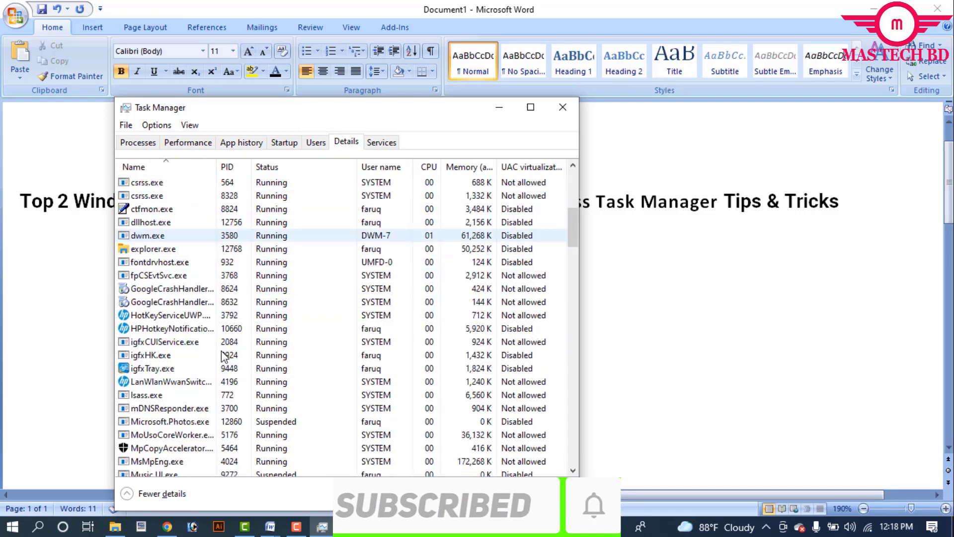
pyautogui.press('Down')
pyautogui.press('Down')
pyautogui.press('Down')
pyautogui.press('Down')
pyautogui.press('Down')
pyautogui.press('Down')
pyautogui.press('Down')
pyautogui.press('Down')
pyautogui.press('Down')
pyautogui.press('Down')
pyautogui.press('Down')
pyautogui.press('Down')
pyautogui.press('Down')
pyautogui.press('Down')
pyautogui.press('Down')
pyautogui.press('Down')
pyautogui.press('Down')
pyautogui.press('Down')
pyautogui.press('Down')
pyautogui.press('Down')
pyautogui.press('Down')
pyautogui.press('Down')
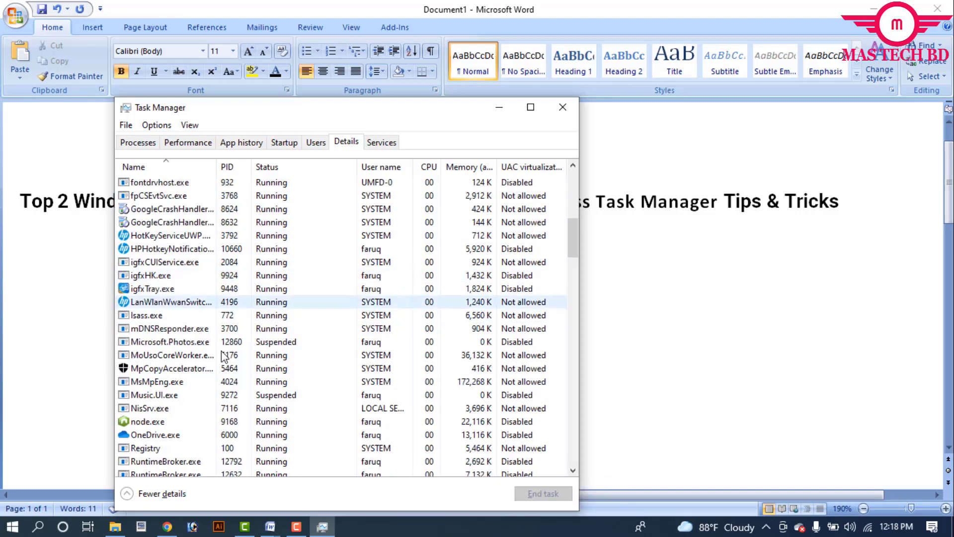
pyautogui.press('Down')
pyautogui.press('Down')
pyautogui.press('Down')
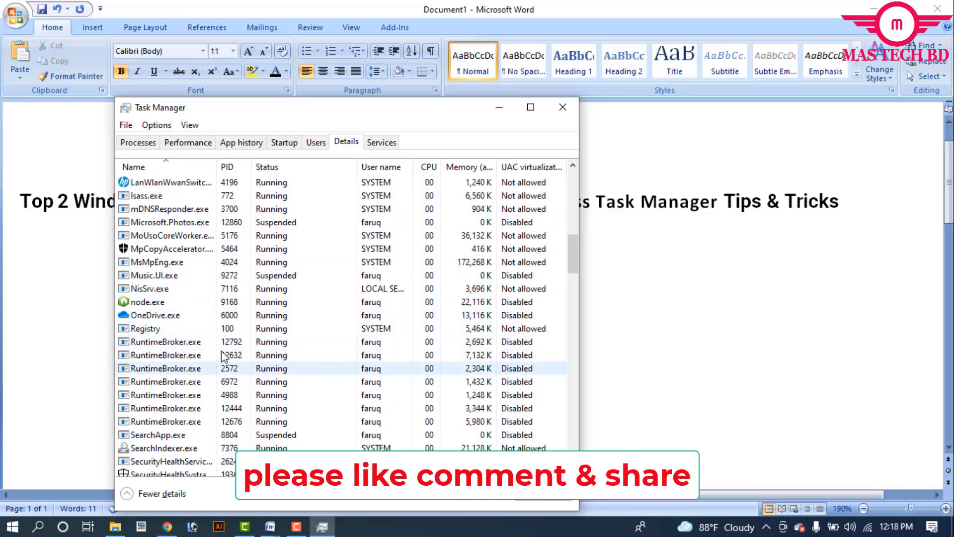
pyautogui.press('Up')
pyautogui.press('Up')
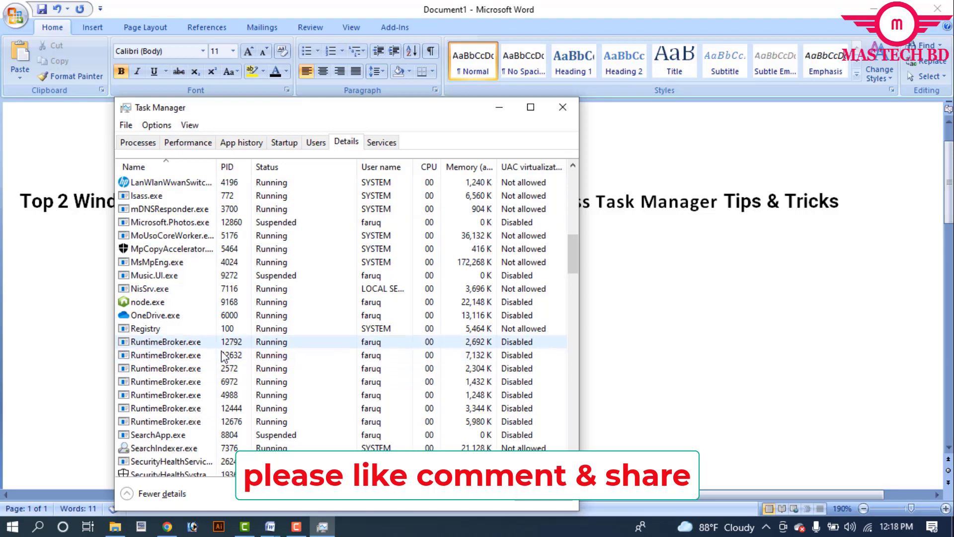
pyautogui.press('Down')
pyautogui.press('Down')
pyautogui.press('Down')
pyautogui.press('Down')
pyautogui.press('Down')
pyautogui.press('Down')
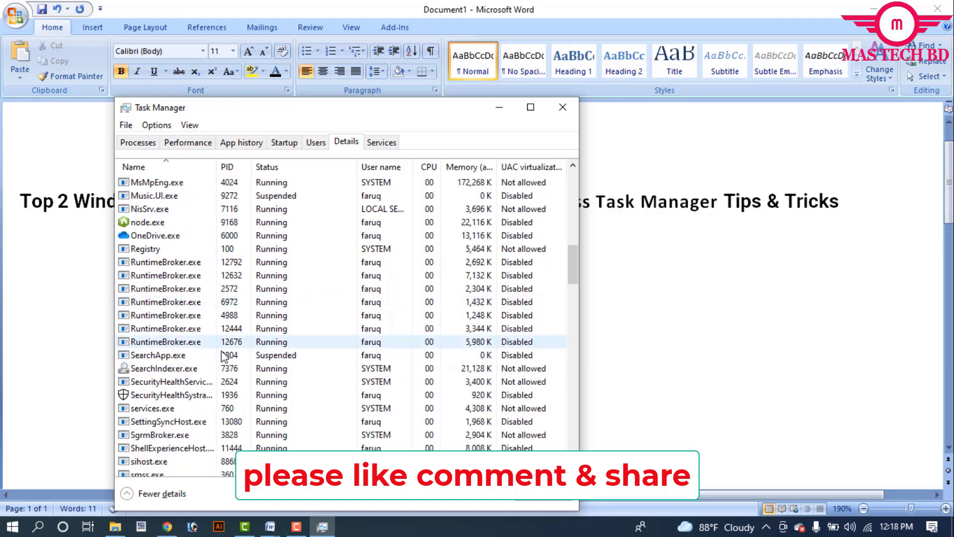
pyautogui.scroll(7, 223, 356)
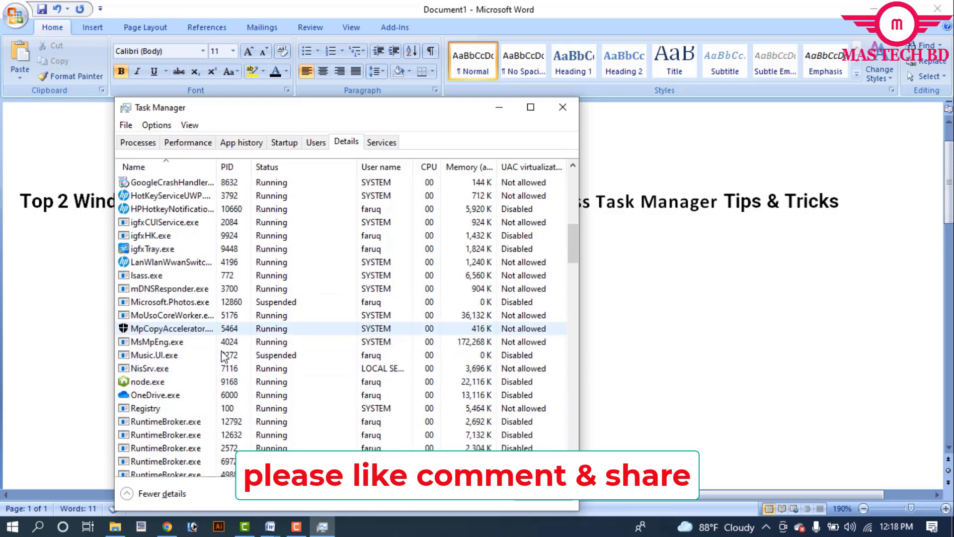
# Step: Browse the Services list from AppReadiness and AppXSvc further down the page
pyautogui.hotkey('ctrl', 'Tab')
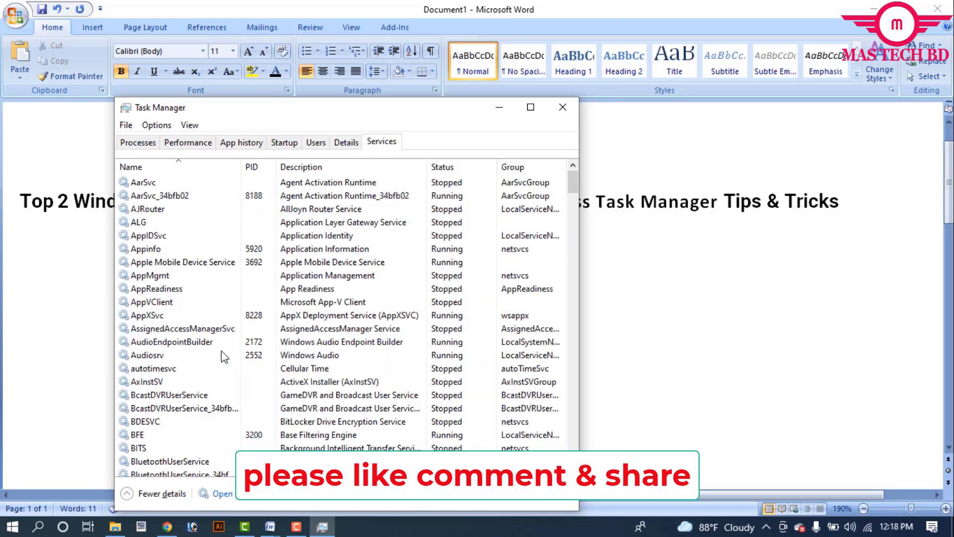
pyautogui.press('Down')
pyautogui.press('Down')
pyautogui.press('Down')
pyautogui.press('Down')
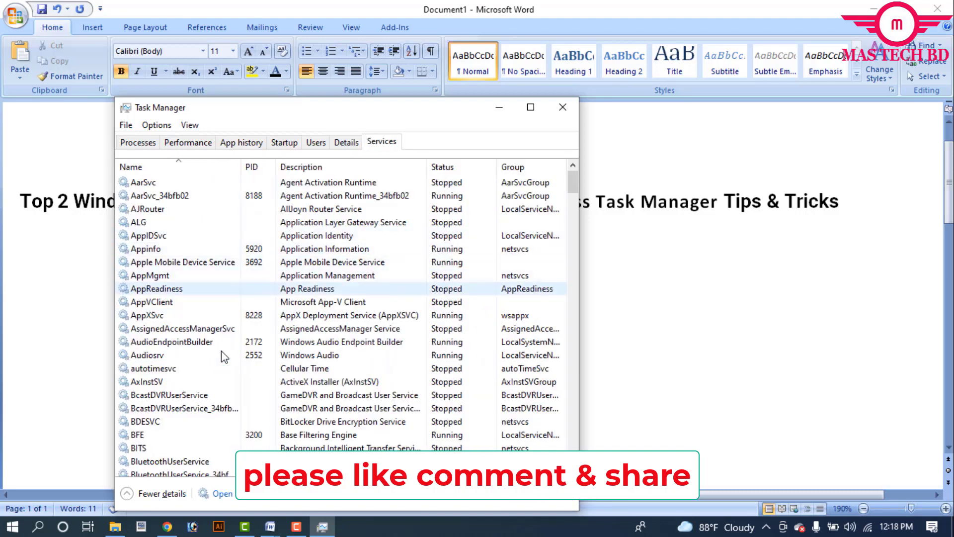
pyautogui.press('Down')
pyautogui.press('Down')
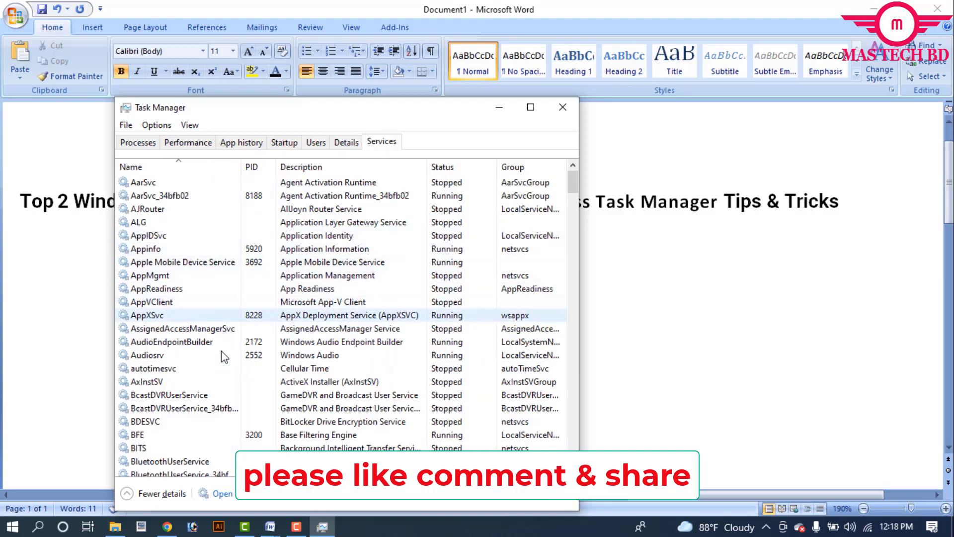
pyautogui.press('Down')
pyautogui.press('Up')
pyautogui.press('Up')
pyautogui.press('Up')
pyautogui.press('Up')
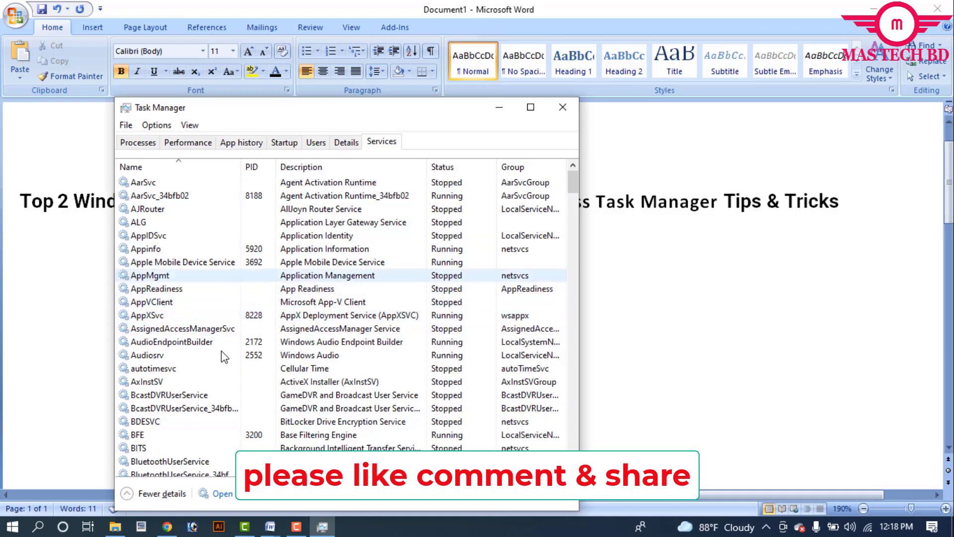
pyautogui.press('Down')
pyautogui.press('Down')
pyautogui.press('Down')
pyautogui.press('Down')
pyautogui.press('Down')
pyautogui.press('Down')
pyautogui.press('Down')
pyautogui.press('Down')
pyautogui.press('Down')
pyautogui.press('Down')
pyautogui.press('Down')
pyautogui.scroll(-6, 225, 356)
pyautogui.press('pagedown')
pyautogui.scroll(-4, 225, 356)
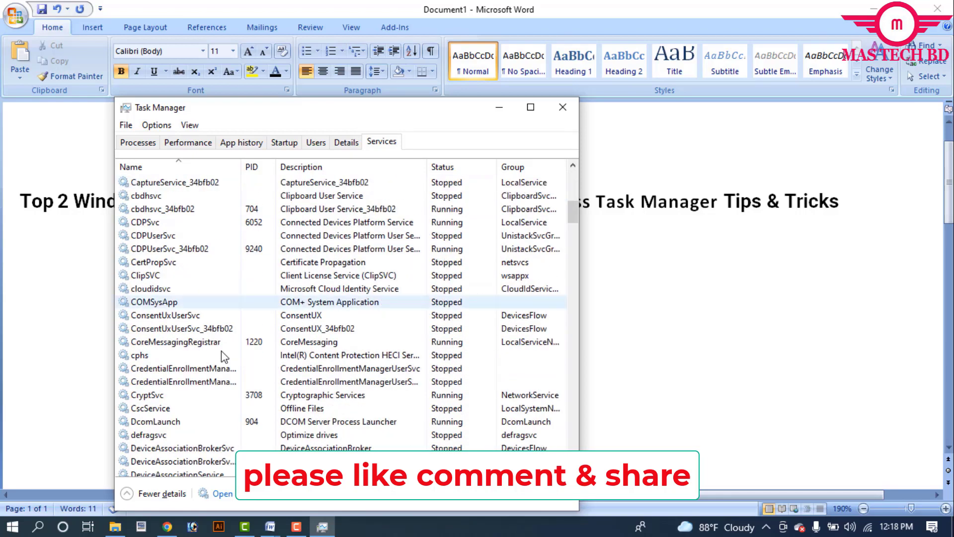
pyautogui.press('Up')
pyautogui.press('Up')
pyautogui.press('Tab')
pyautogui.press('Tab')
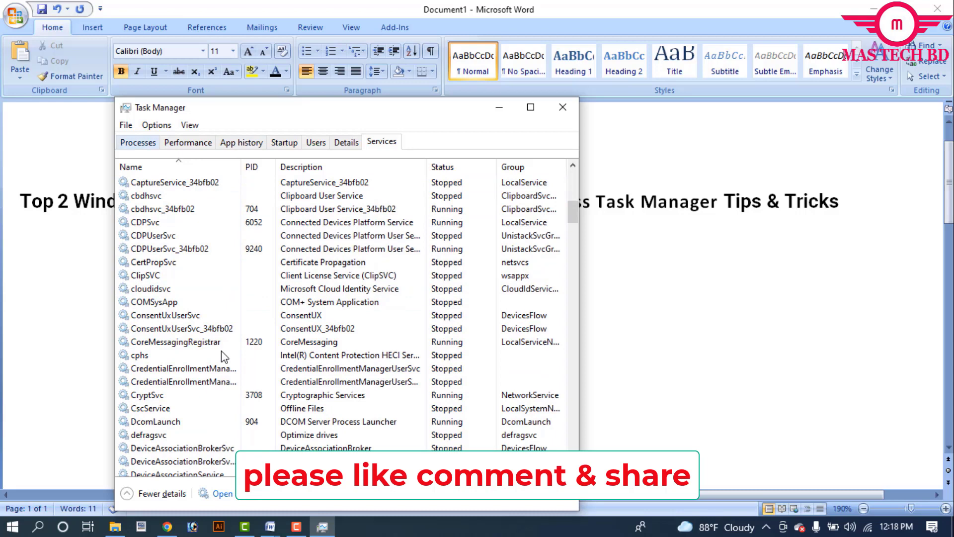
# Step: Revisit the Performance and App history views, then close Task Manager with Alt+F4
pyautogui.hotkey('ctrl', 'Tab')
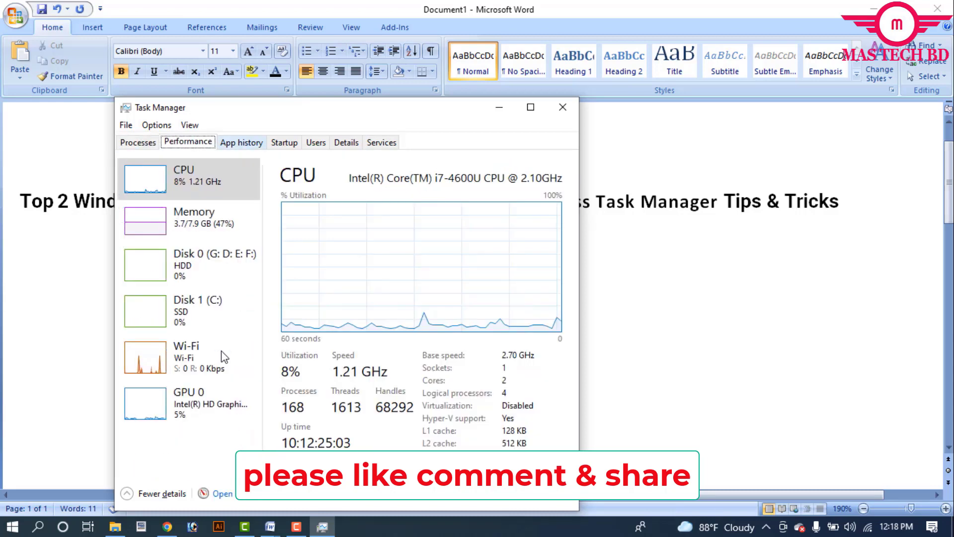
pyautogui.hotkey('ctrl', 'Tab')
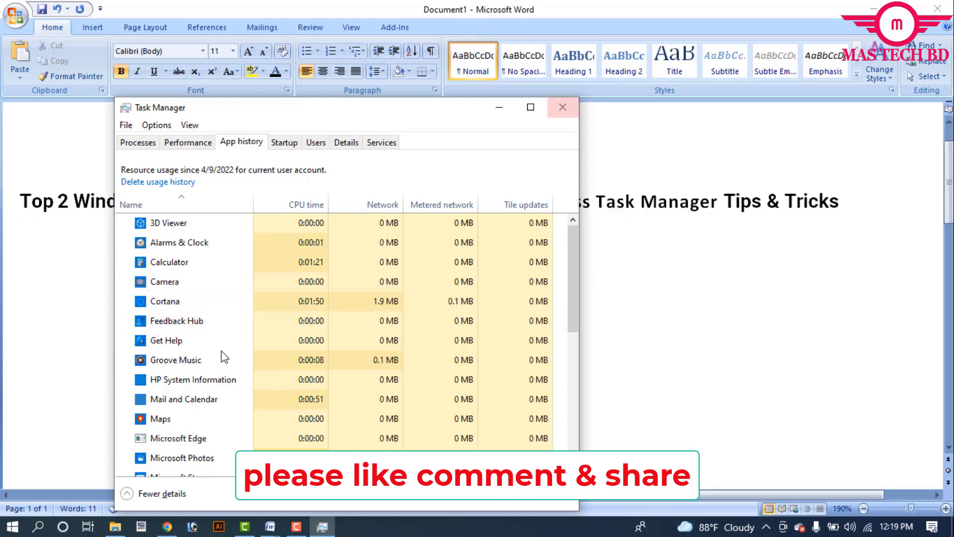
pyautogui.hotkey('alt', 'F4')
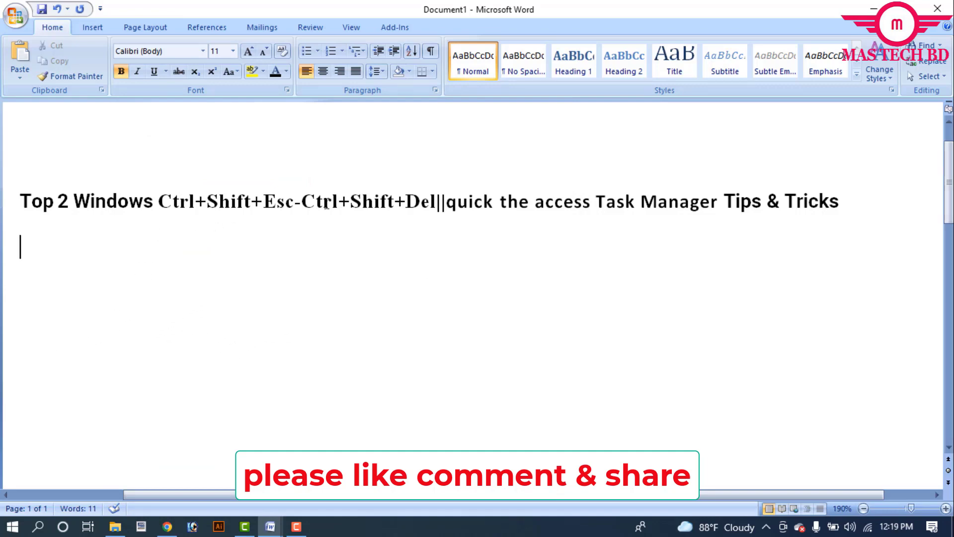
# Step: Add '1. Ctrl+Shift+Esc' as the first list item below the title
pyautogui.moveTo(302, 201); pyautogui.dragTo(437, 201)
pyautogui.click(116, 297)
pyautogui.moveTo(160, 201); pyautogui.dragTo(274, 199)
pyautogui.hotkey('ctrl', 'c')
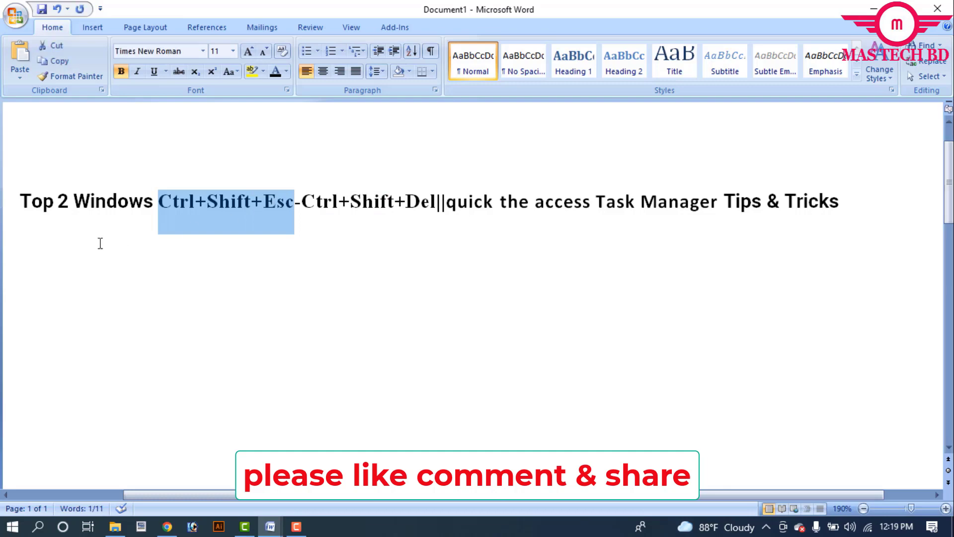
pyautogui.click(75, 256)
pyautogui.write('1.')
pyautogui.hotkey('ctrl', 'v')
pyautogui.press('Return')
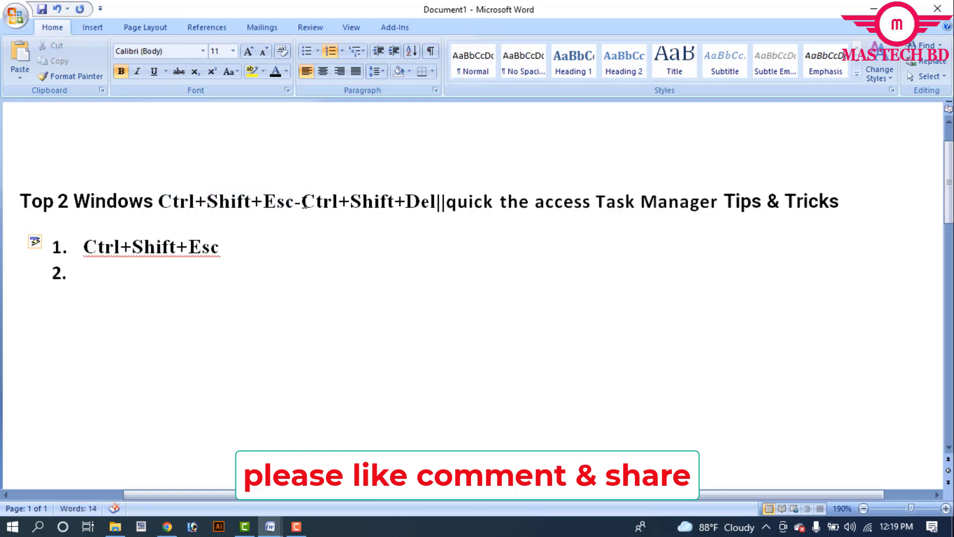
# Step: Paste Ctrl+Shift+Del as list item 2, then bring up the Explorer Desktop folder
pyautogui.moveTo(301, 201); pyautogui.dragTo(428, 201)
pyautogui.hotkey('ctrl', 'c')
pyautogui.click(88, 277)
pyautogui.hotkey('ctrl', 'v')
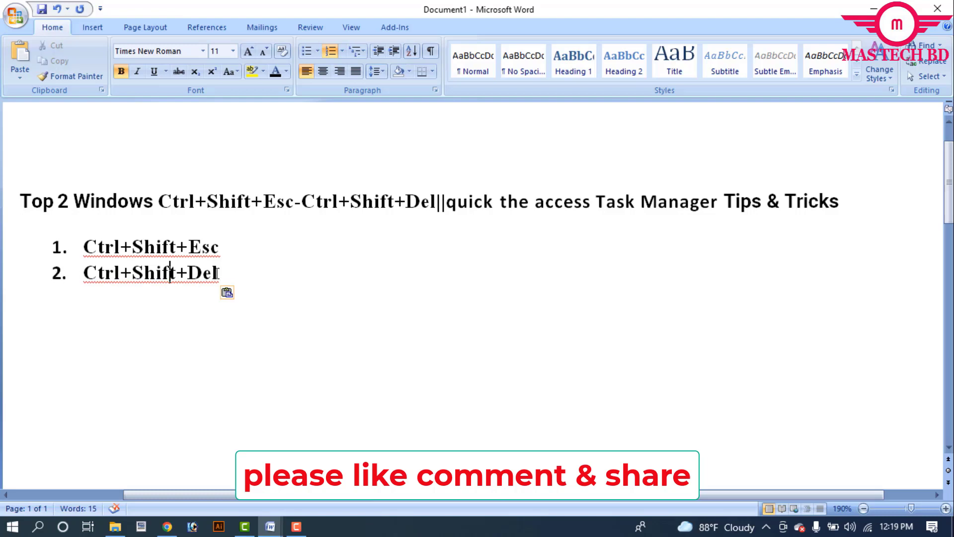
pyautogui.press('End')
pyautogui.tripleClick(106, 290)
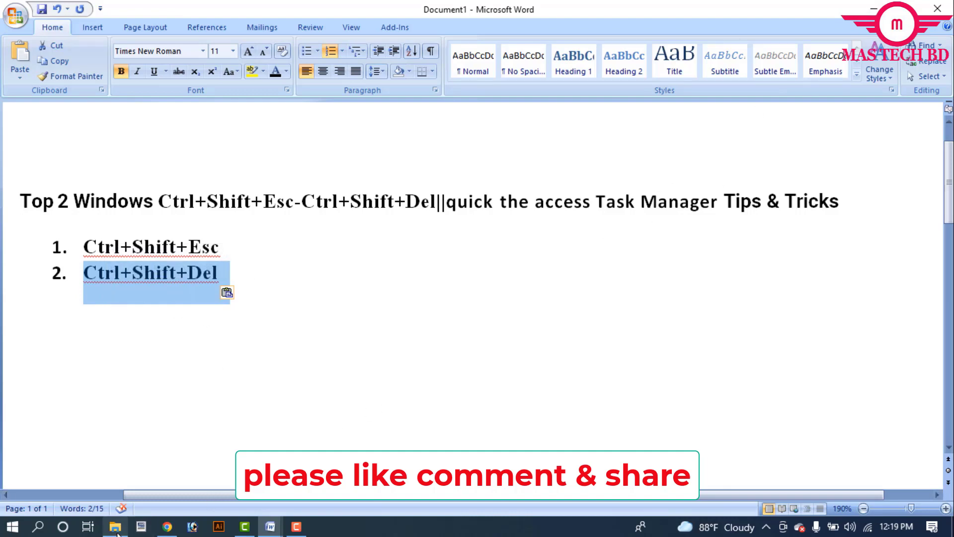
pyautogui.moveTo(117, 533)
pyautogui.click(121, 486)
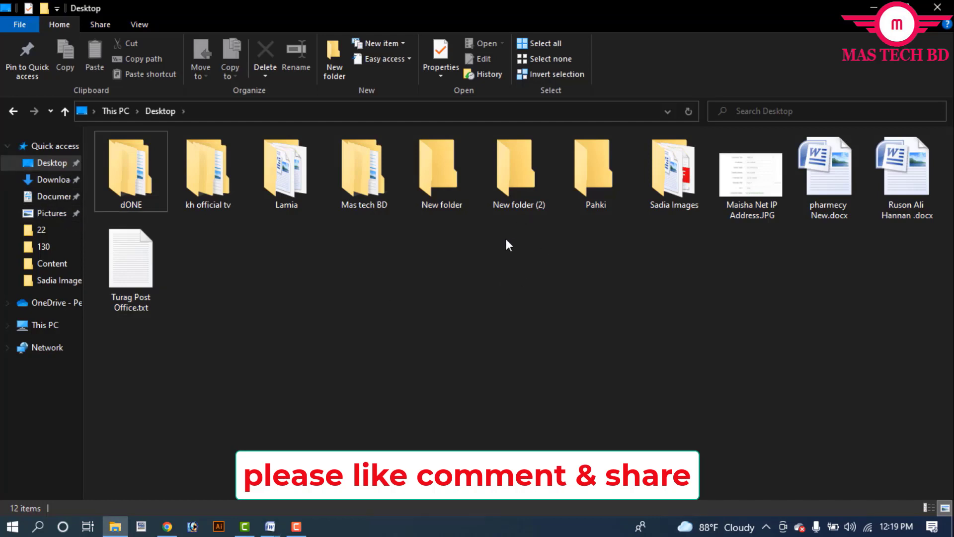
# Step: Select New folder and New folder (2) and permanently delete them with Shift+Delete
pyautogui.click(447, 198)
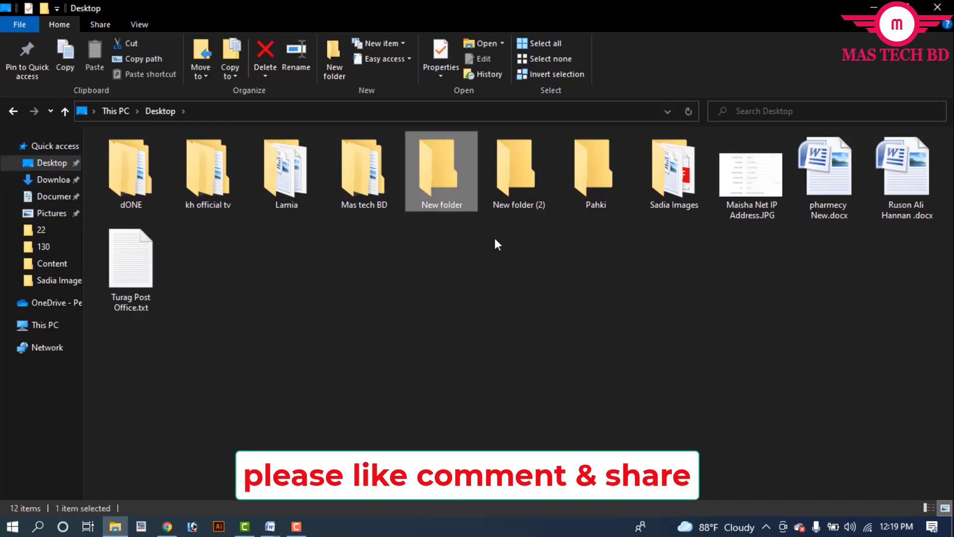
pyautogui.click(512, 191)
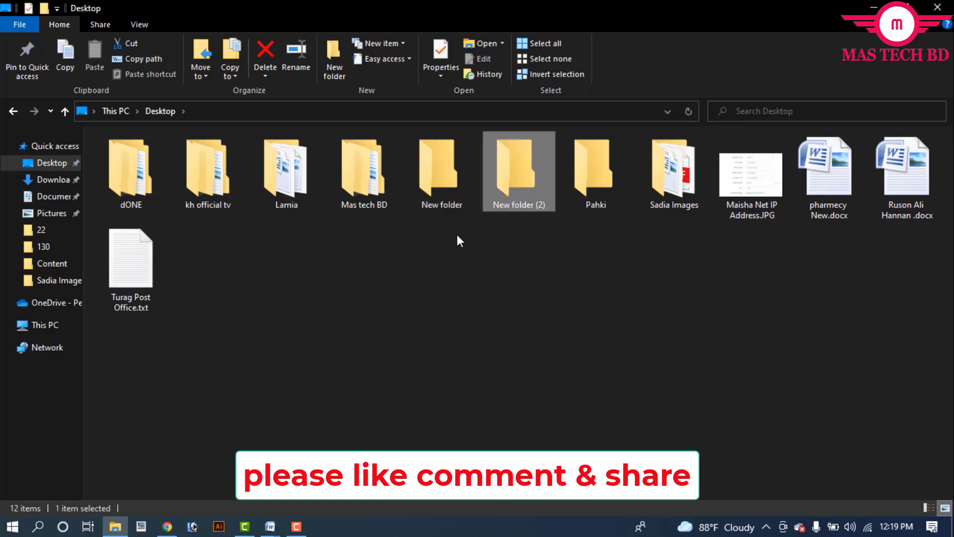
pyautogui.keyDown('ctrl'); pyautogui.click(440, 191); pyautogui.keyUp('ctrl')
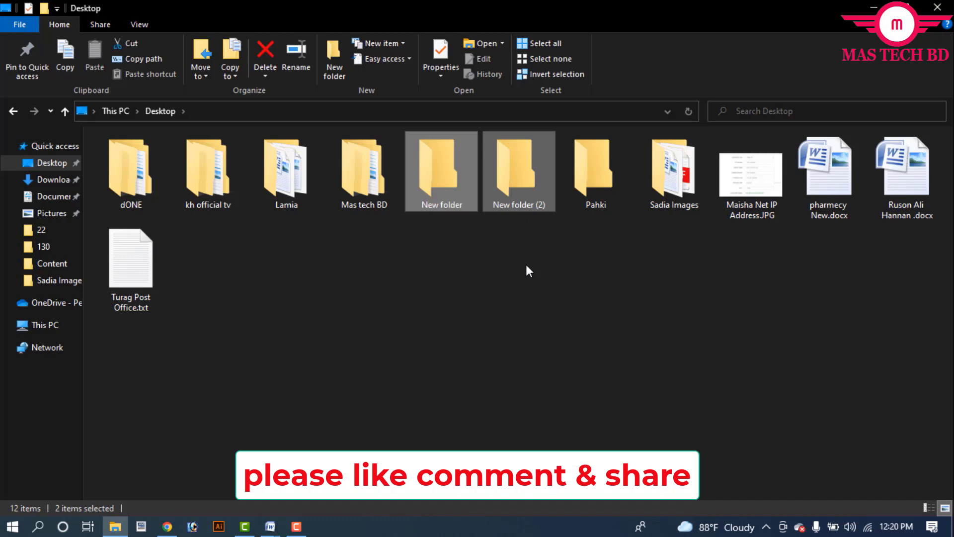
pyautogui.click(513, 311)
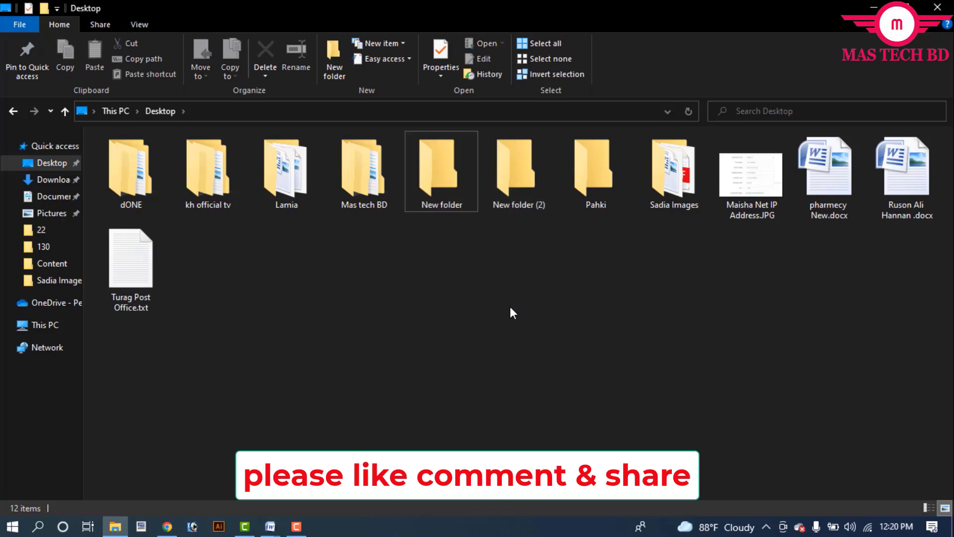
pyautogui.moveTo(555, 270); pyautogui.dragTo(451, 186)
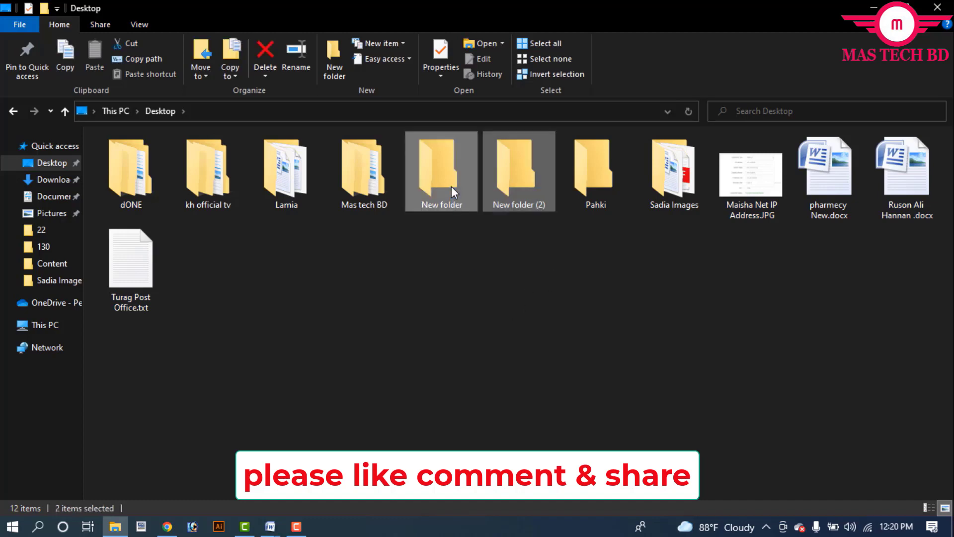
pyautogui.press('super+d')
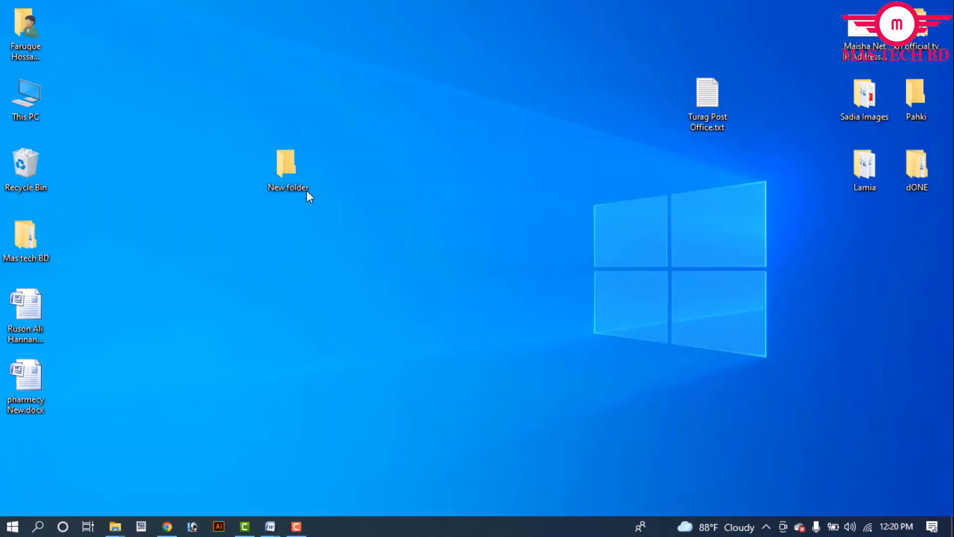
pyautogui.hotkey('shift', 'Delete')
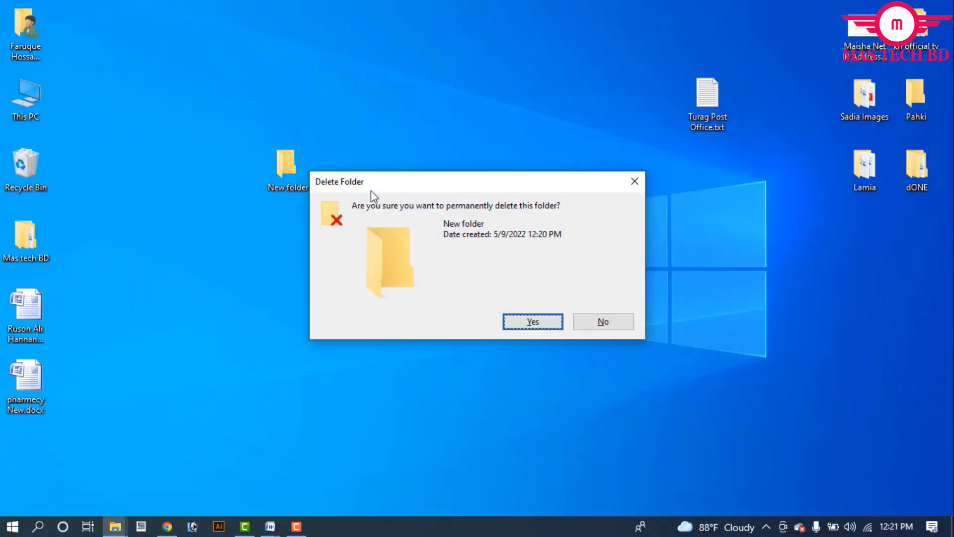
pyautogui.press('Return')
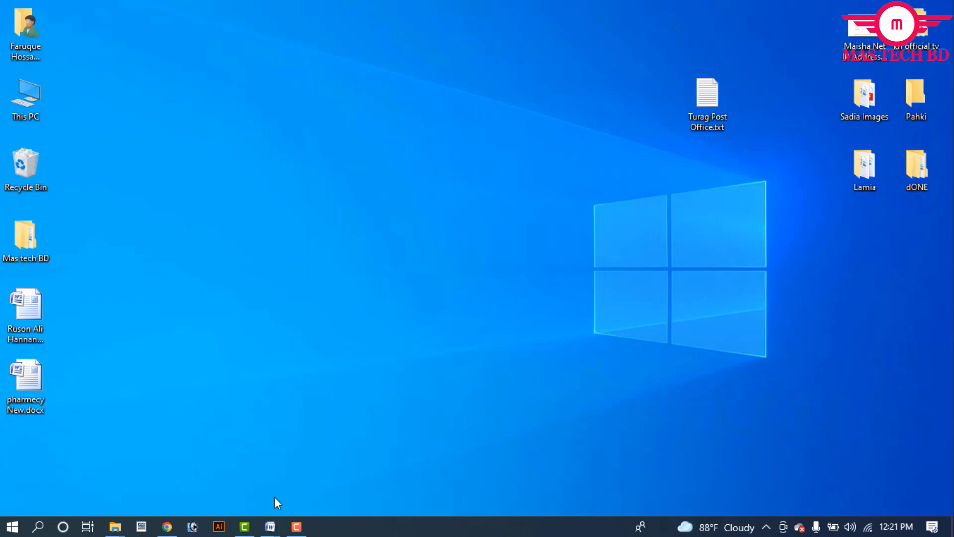
# Step: Back in Word, append '/Shift+Del' after Ctrl+Shift+Del in list item 2
pyautogui.click(340, 470)
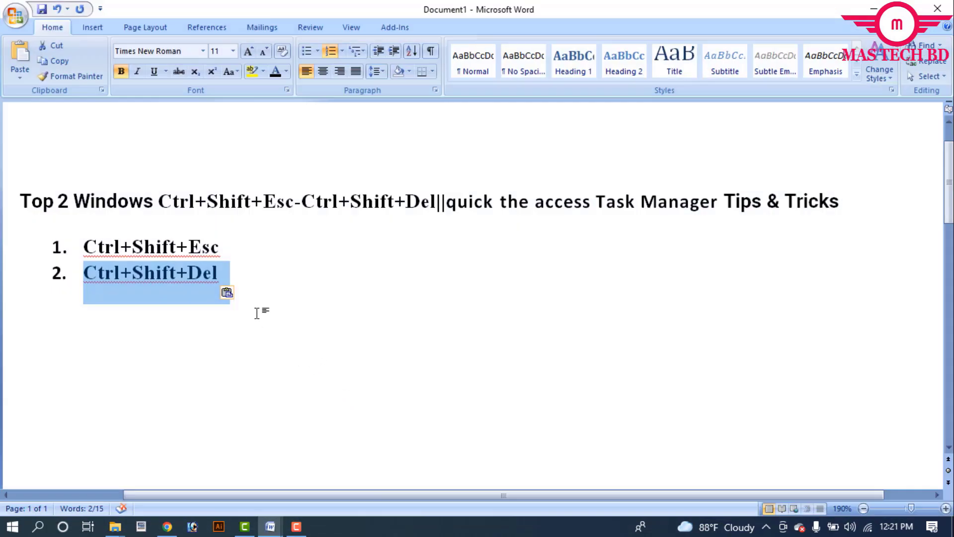
pyautogui.click(226, 273)
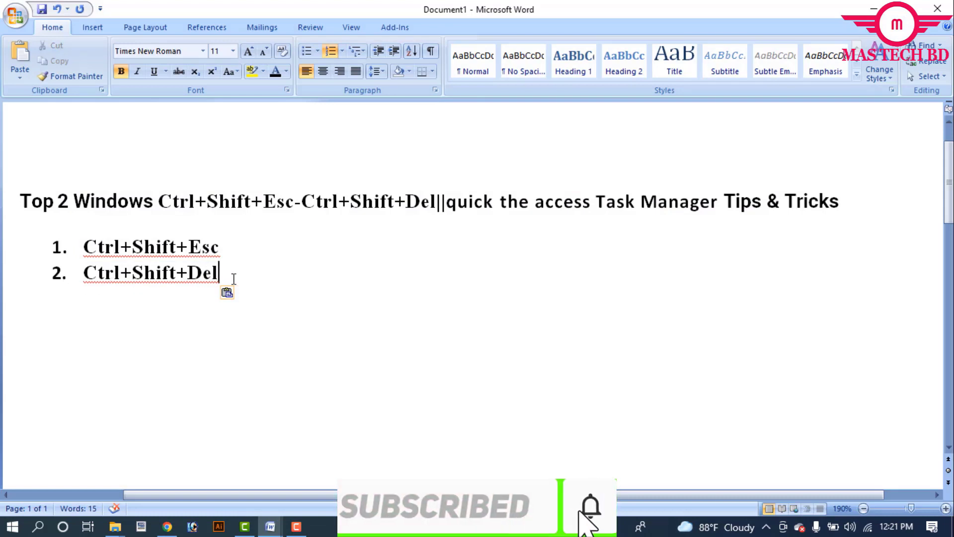
pyautogui.write('/')
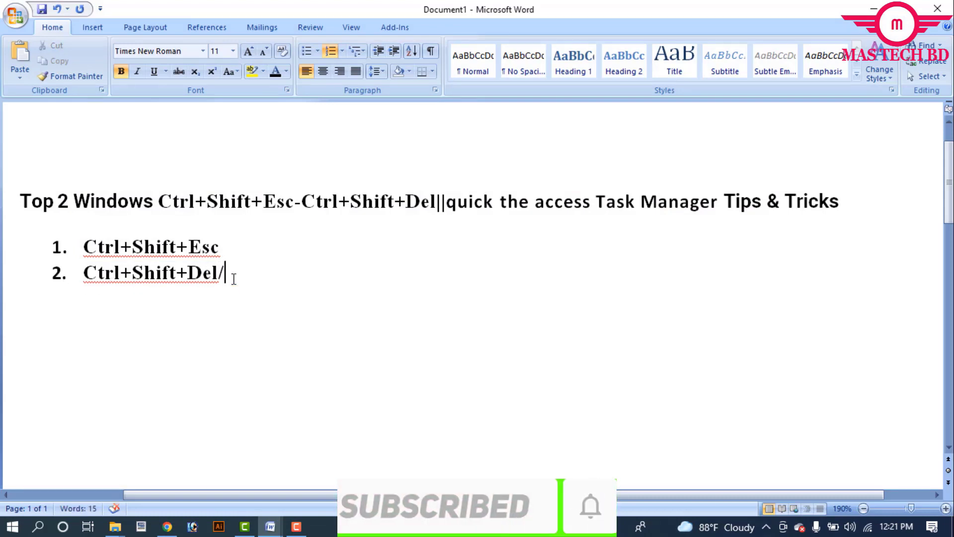
pyautogui.write('Shift')
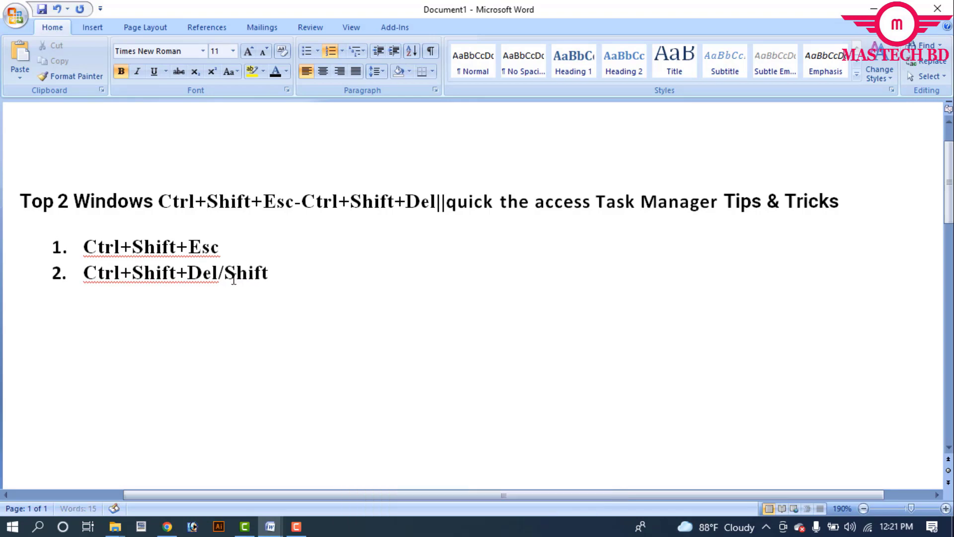
pyautogui.write('+Del')
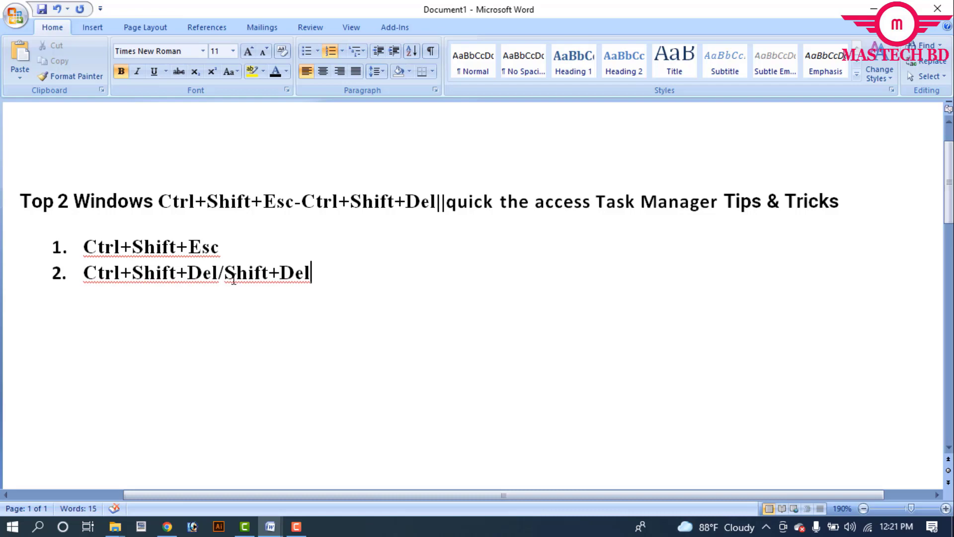